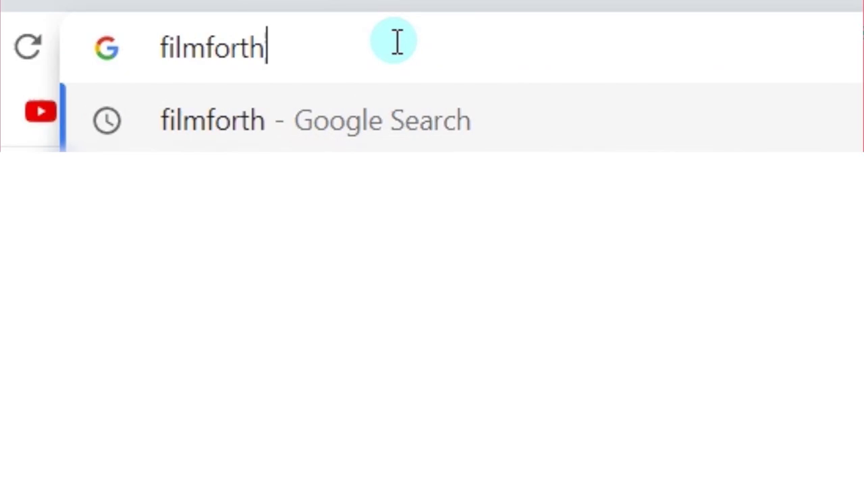
- Search for filmforth, open its official site, and launch the free download in the Microsoft Store
{"action": "key", "text": "Return"}
{"action": "left_click", "coordinate": [181, 132]}
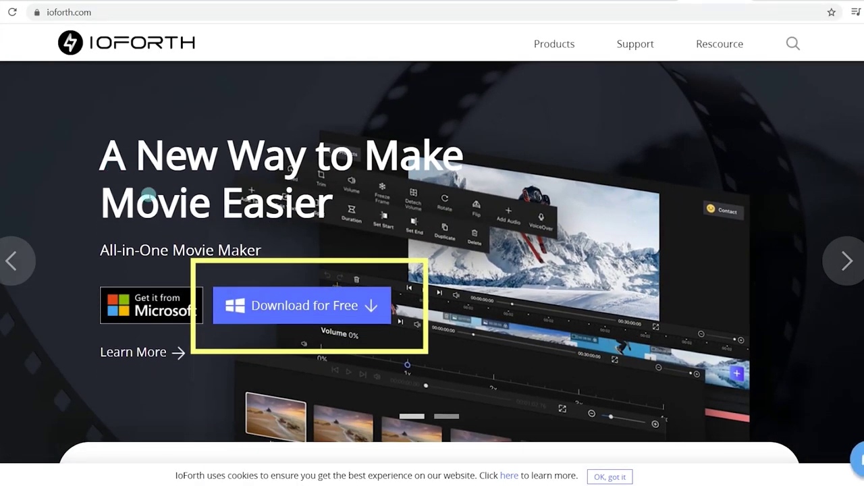
{"action": "left_click", "coordinate": [241, 297]}
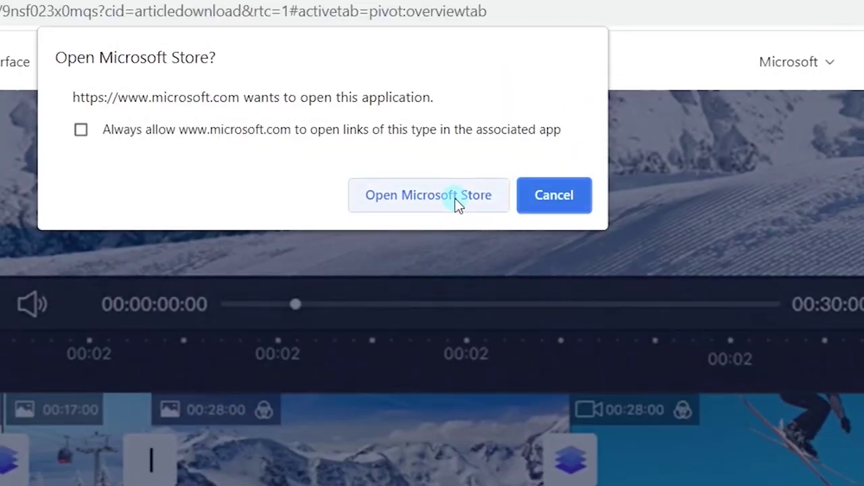
{"action": "left_click", "coordinate": [457, 202]}
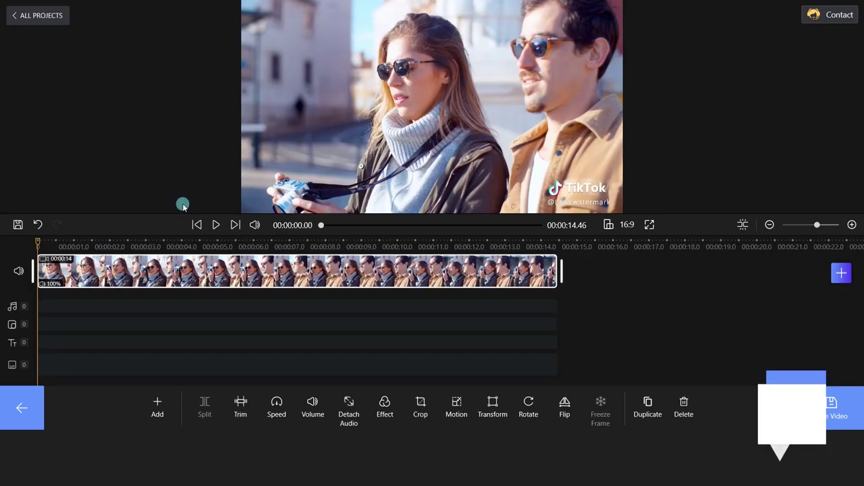
{"action": "left_click", "coordinate": [213, 224]}
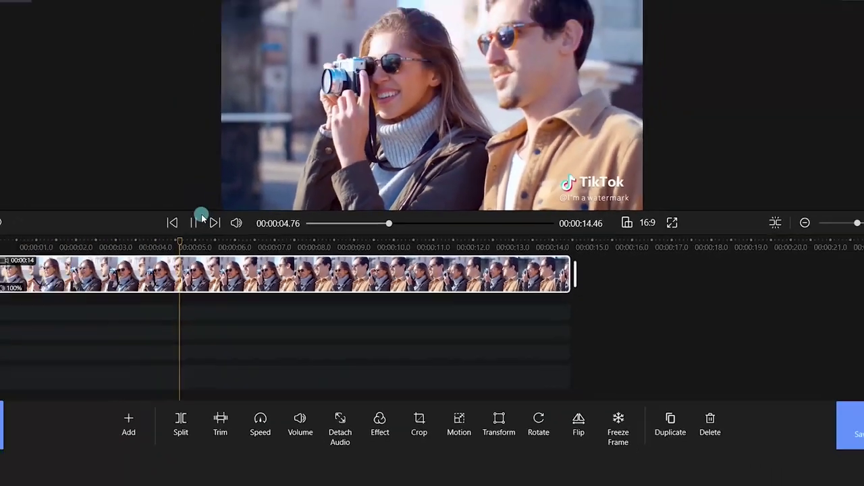
{"action": "left_click", "coordinate": [78, 213]}
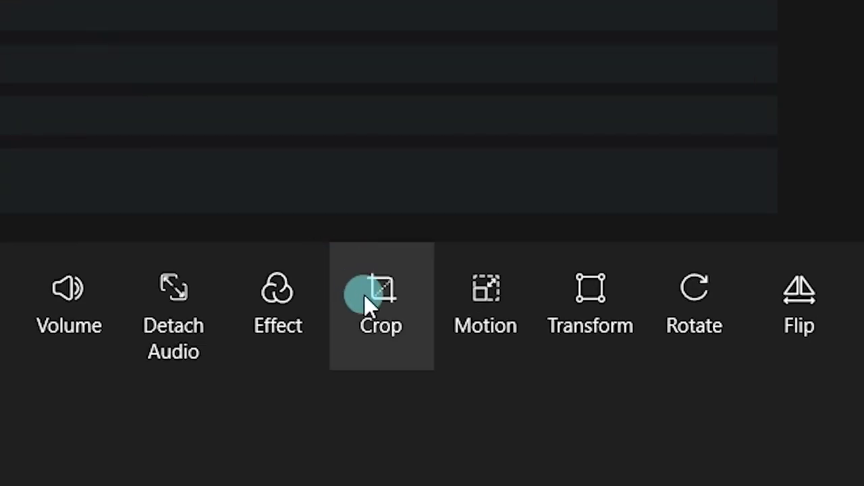
{"action": "left_click", "coordinate": [391, 355]}
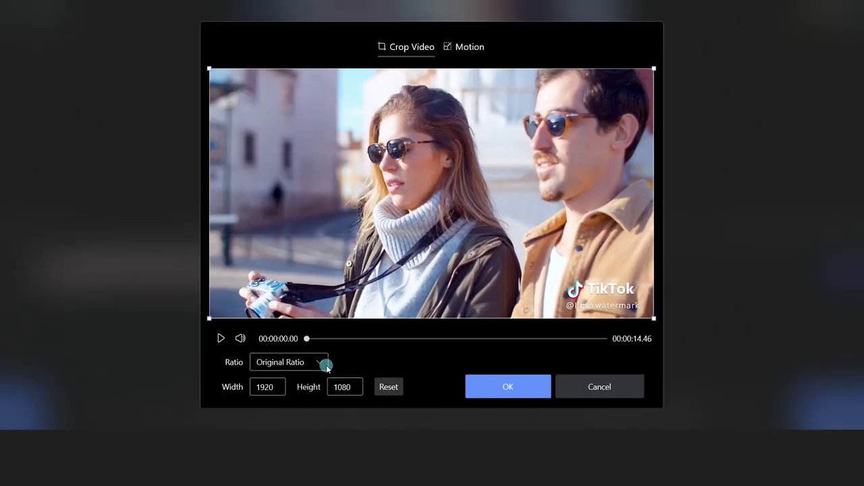
{"action": "left_click_drag", "start_coordinate": [209, 318], "coordinate": [282, 265]}
{"action": "left_click", "coordinate": [489, 385]}
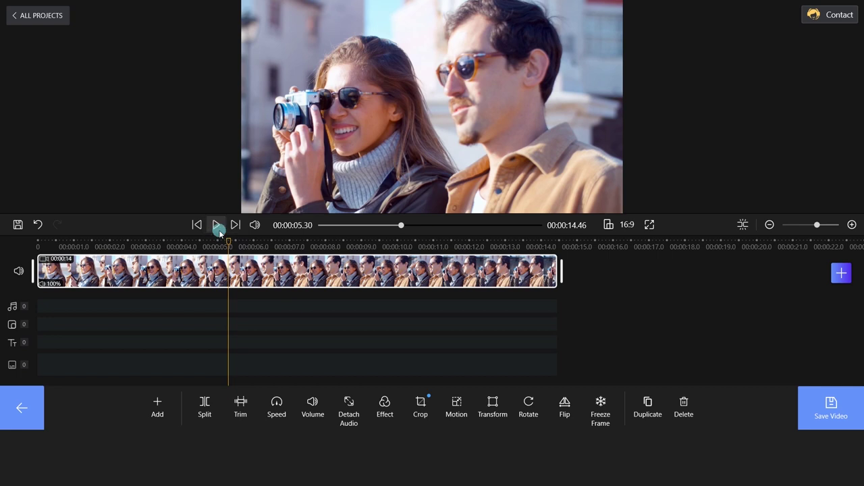
{"action": "left_click", "coordinate": [217, 226]}
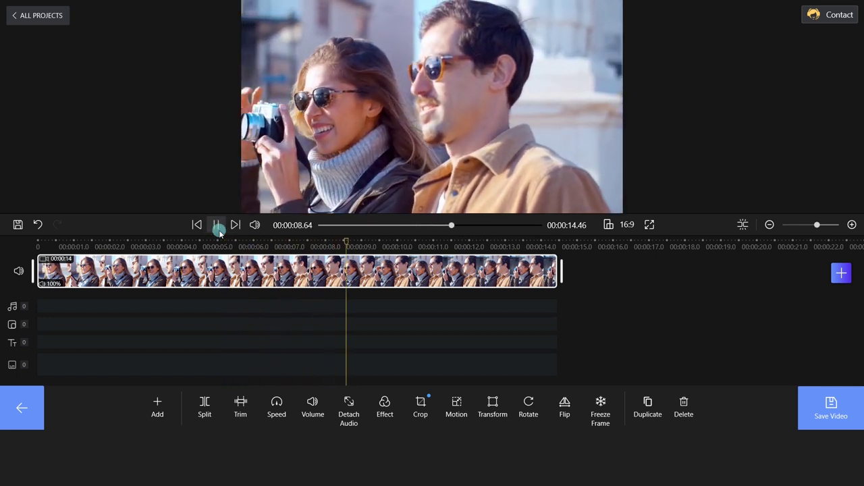
{"action": "left_click", "coordinate": [217, 227]}
- Undo the crop, scale the clip to 1.33 and shift it left and down, then preview it
{"action": "key", "text": "ctrl+z"}
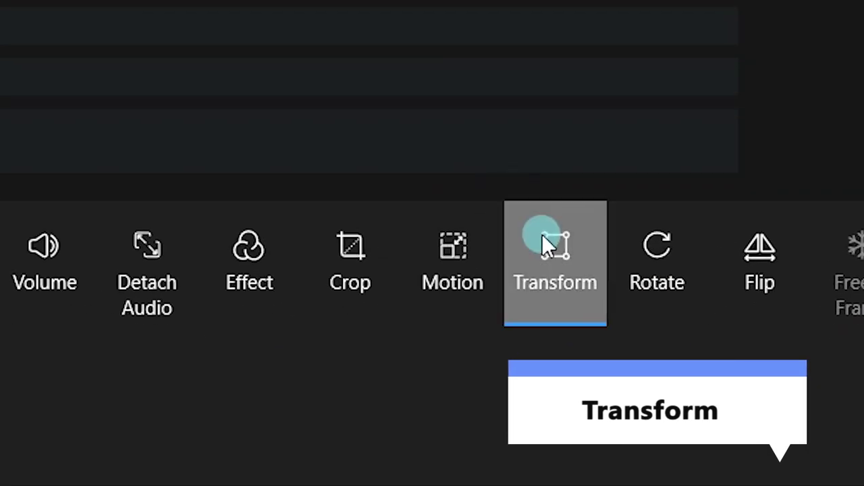
{"action": "left_click", "coordinate": [493, 403]}
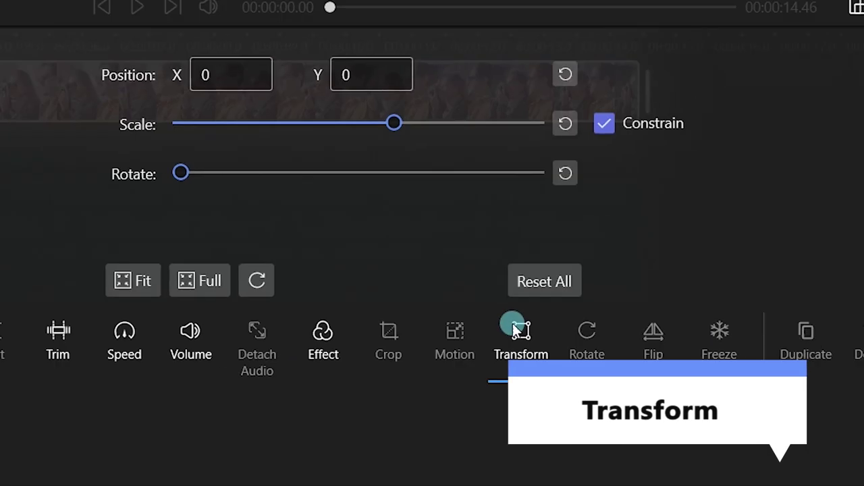
{"action": "left_click_drag", "start_coordinate": [394, 123], "coordinate": [401, 123]}
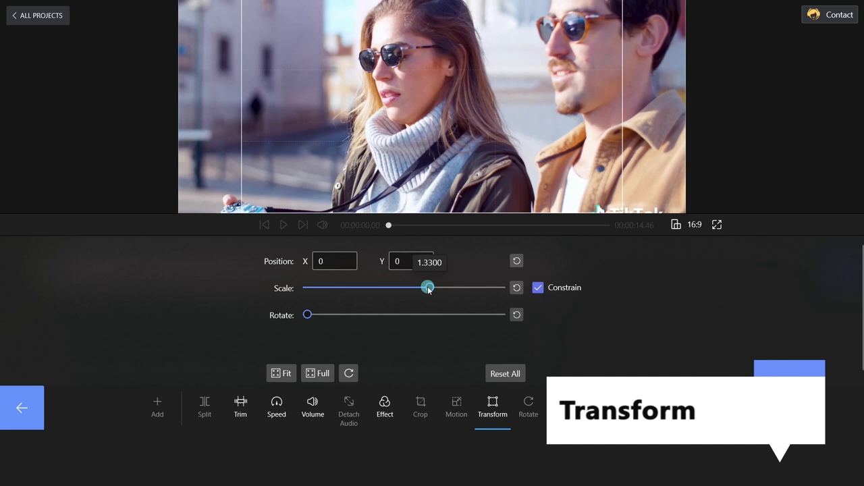
{"action": "left_click_drag", "start_coordinate": [510, 148], "coordinate": [455, 162]}
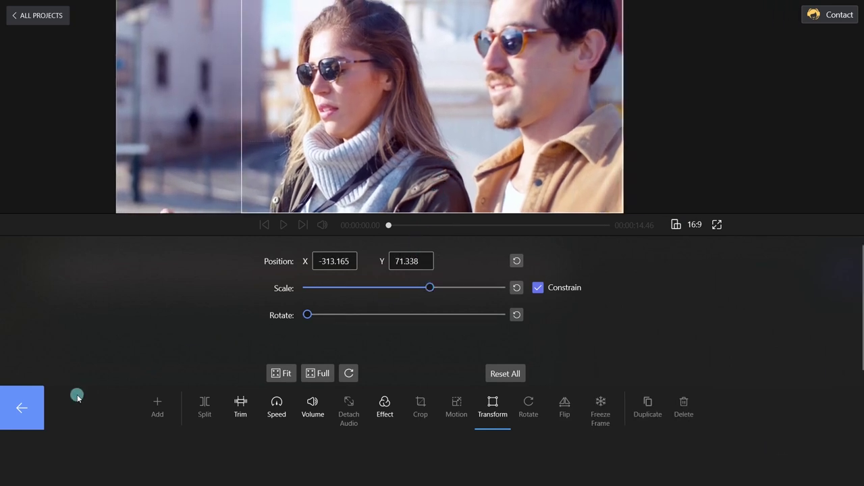
{"action": "left_click", "coordinate": [35, 406]}
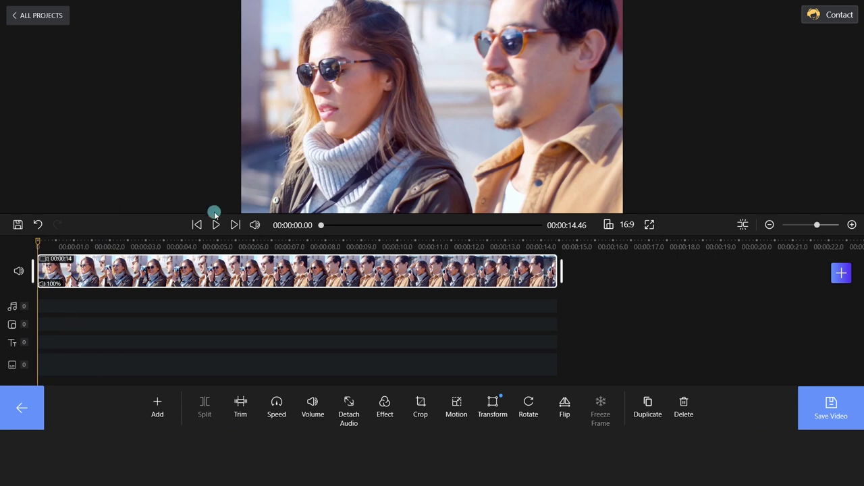
{"action": "left_click", "coordinate": [218, 225]}
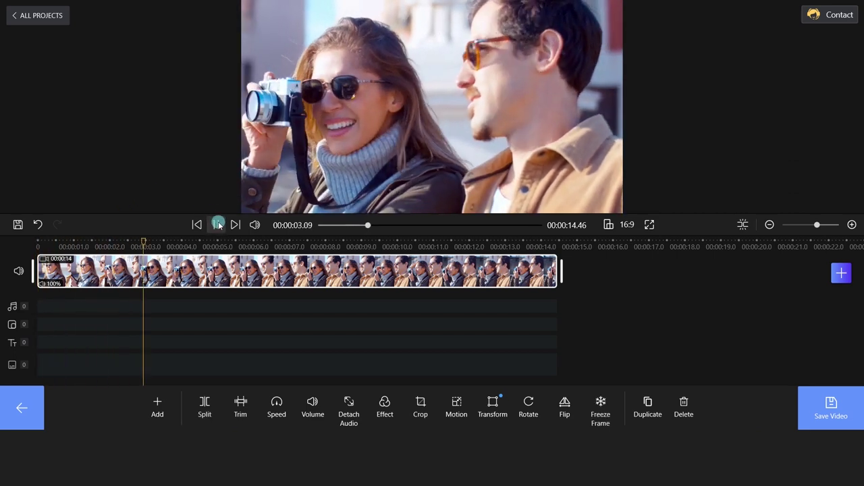
{"action": "left_click", "coordinate": [218, 225]}
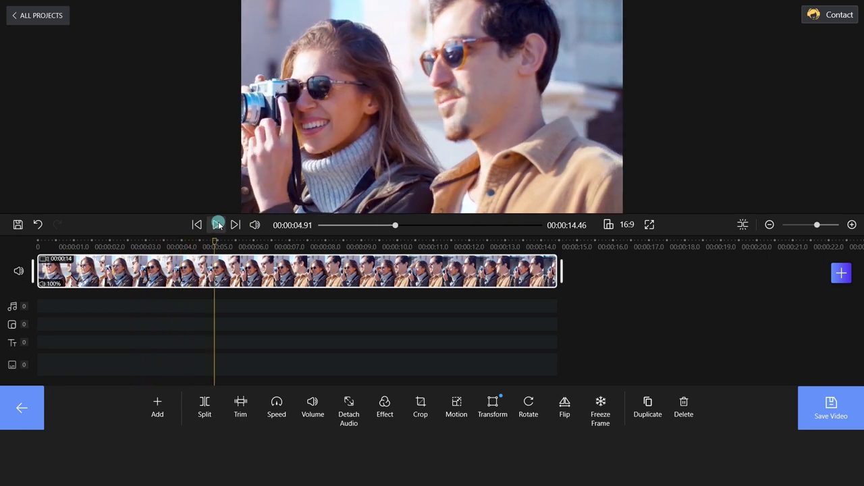
- Undo the 1.33 zoom and reposition, and add a new text caption to the clip
{"action": "key", "text": "ctrl+z"}
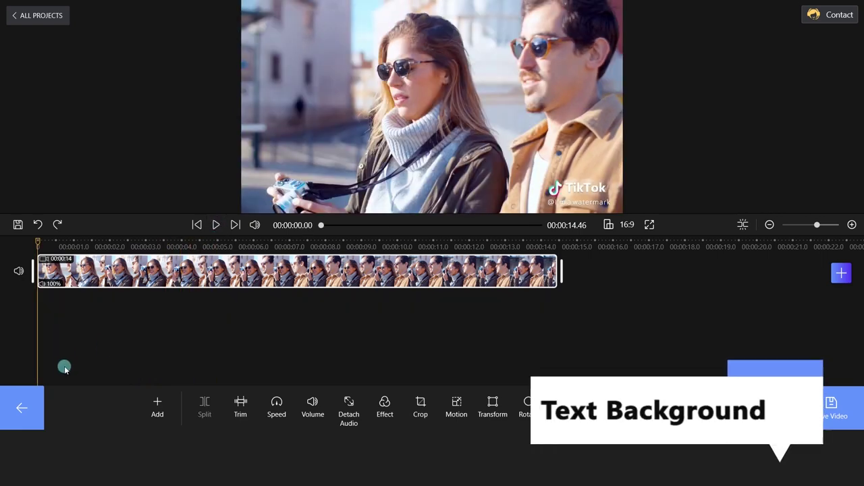
{"action": "left_click", "coordinate": [30, 398]}
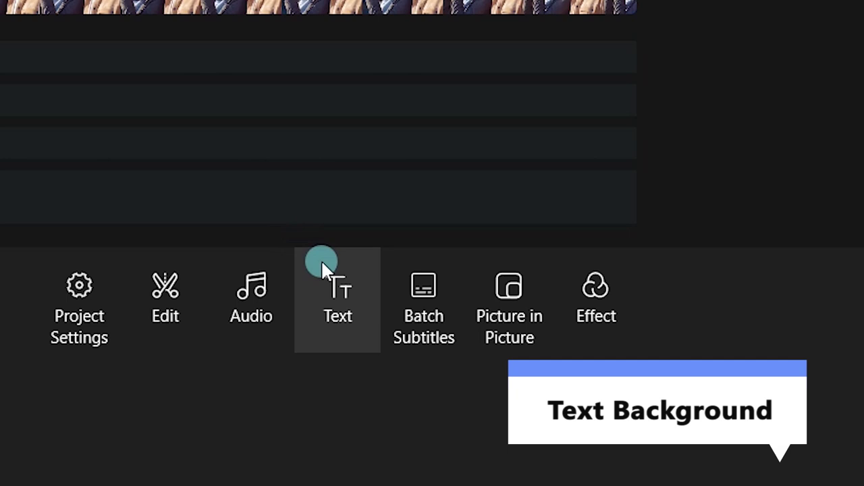
{"action": "left_click", "coordinate": [330, 272]}
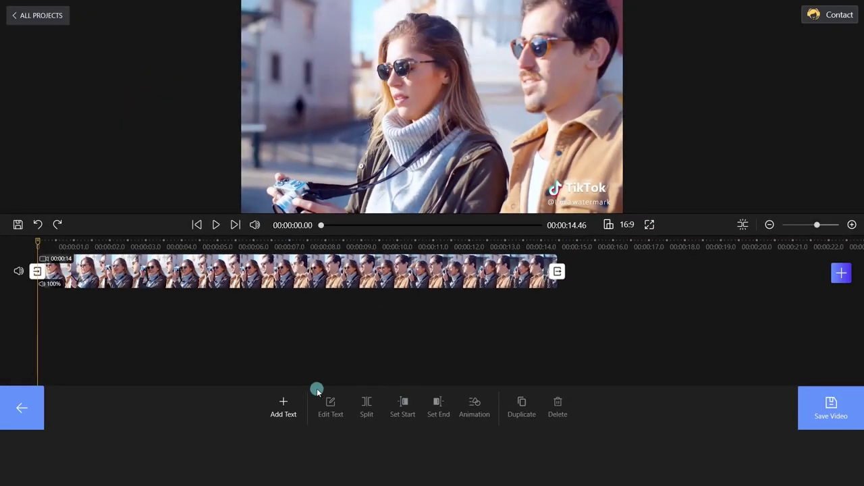
{"action": "left_click", "coordinate": [286, 401]}
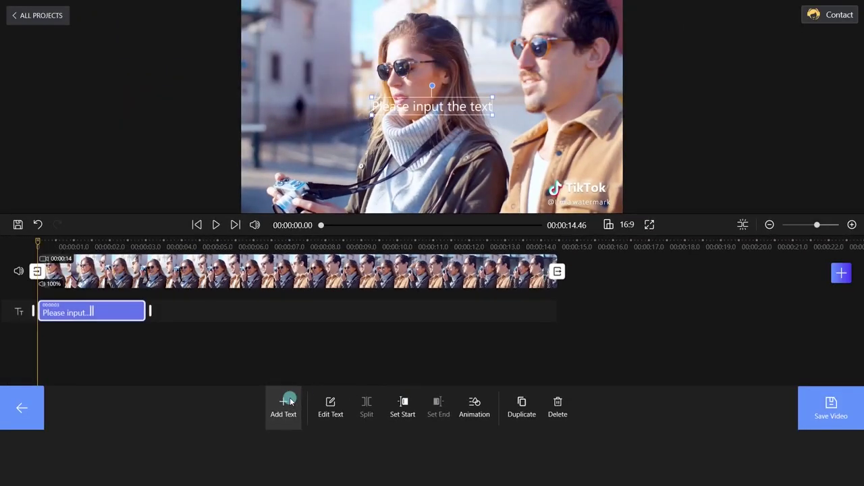
{"action": "left_click", "coordinate": [338, 403]}
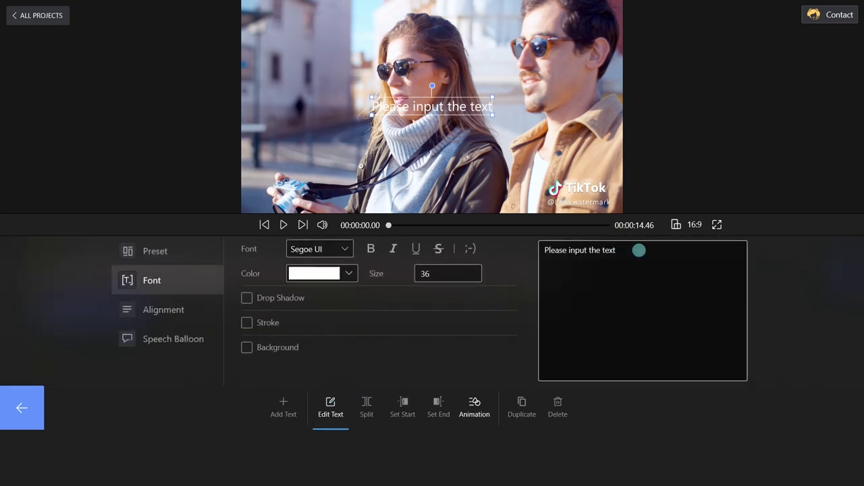
{"action": "left_click_drag", "start_coordinate": [638, 249], "coordinate": [534, 266]}
{"action": "type", "text": "@Your Name"}
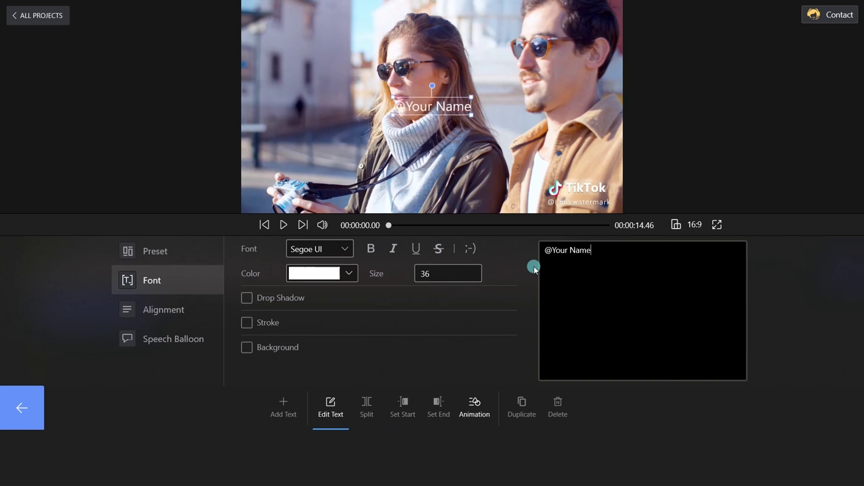
{"action": "left_click", "coordinate": [371, 252]}
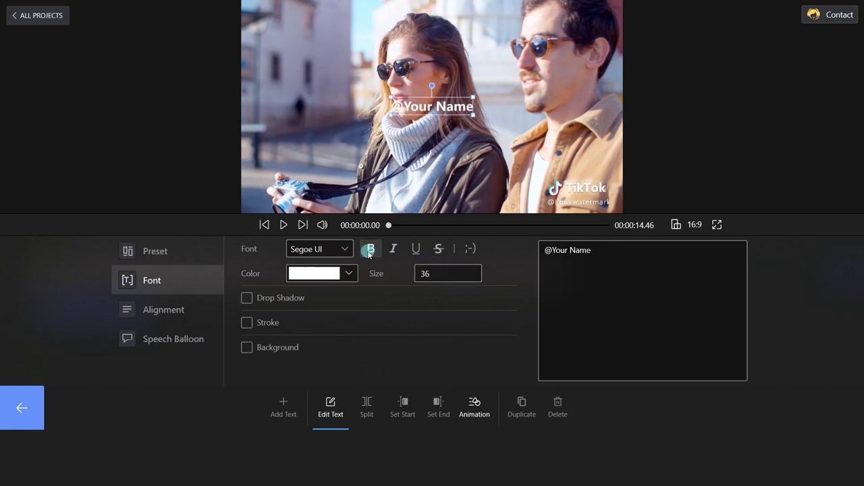
{"action": "left_click", "coordinate": [245, 348]}
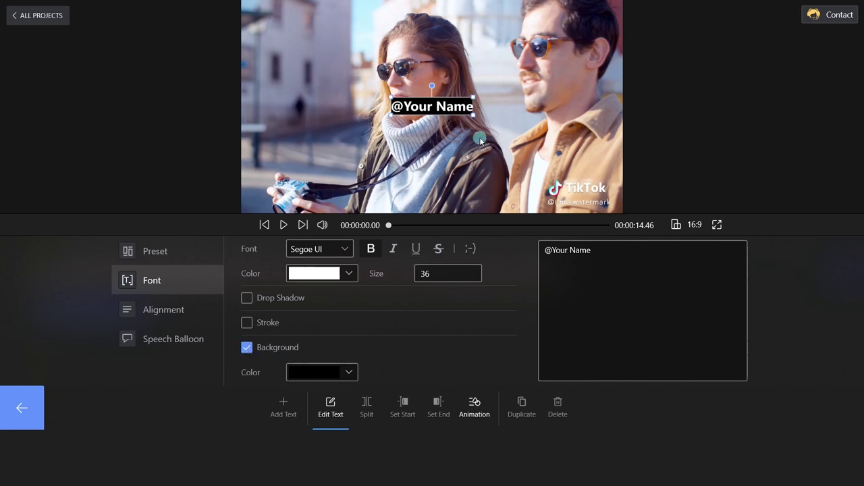
{"action": "left_click_drag", "start_coordinate": [443, 111], "coordinate": [577, 205]}
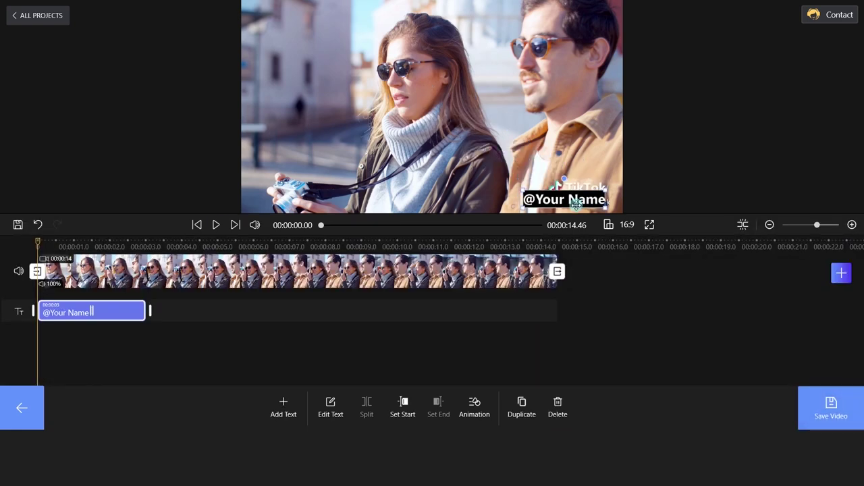
{"action": "left_click_drag", "start_coordinate": [523, 190], "coordinate": [495, 184]}
{"action": "left_click_drag", "start_coordinate": [552, 199], "coordinate": [563, 197]}
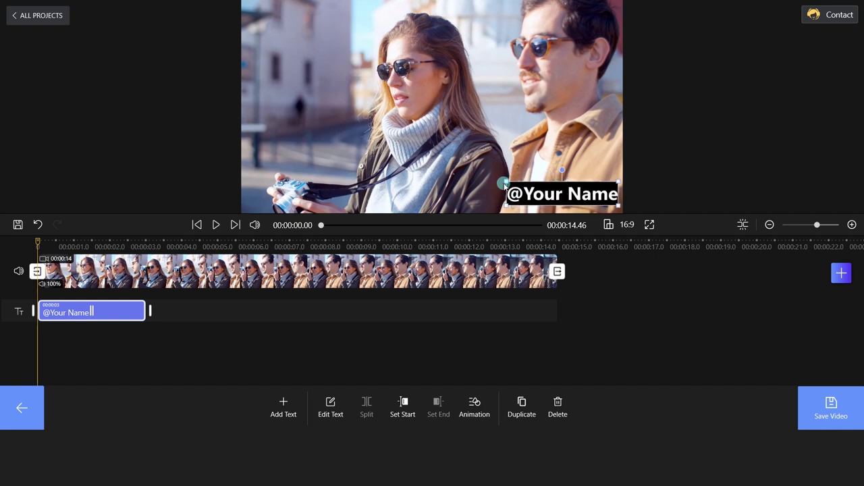
{"action": "left_click_drag", "start_coordinate": [506, 180], "coordinate": [503, 177]}
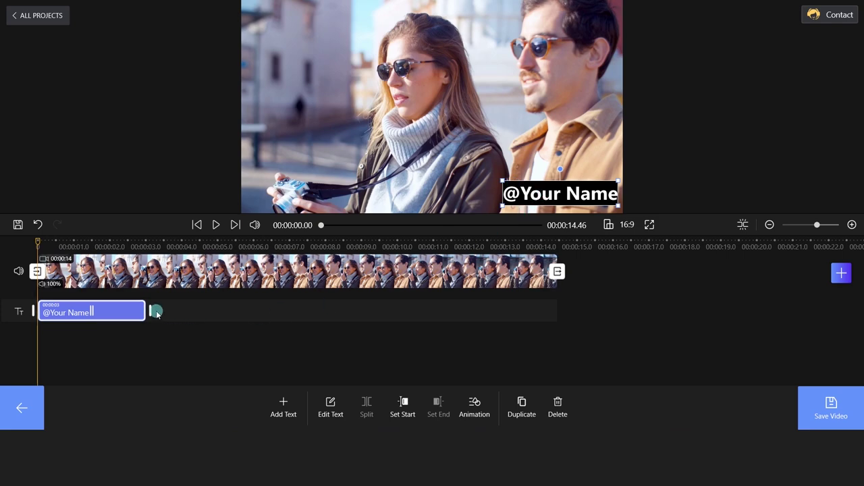
- Extend the text to the full 14-second clip and preview the result
{"action": "left_click_drag", "start_coordinate": [151, 310], "coordinate": [564, 308]}
{"action": "left_click", "coordinate": [130, 265]}
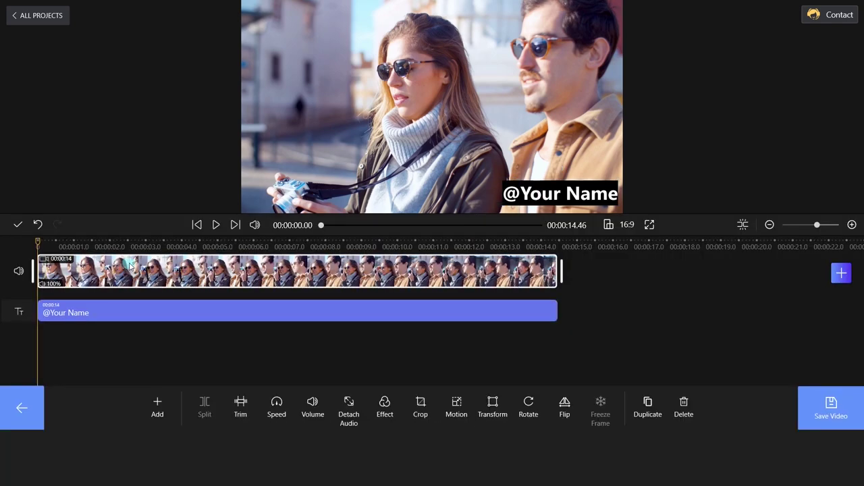
{"action": "left_click", "coordinate": [214, 224]}
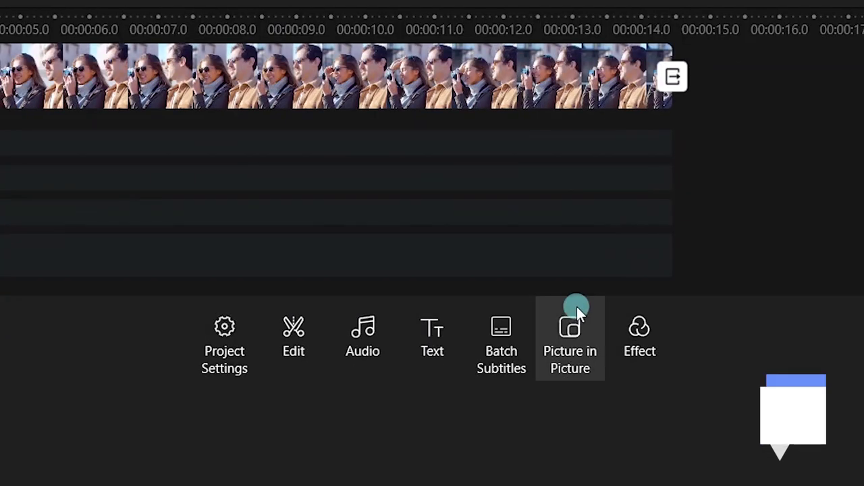
- Add the built-in SUBSCRIBE sticker and place it over the lower-right watermark
{"action": "left_click", "coordinate": [571, 322]}
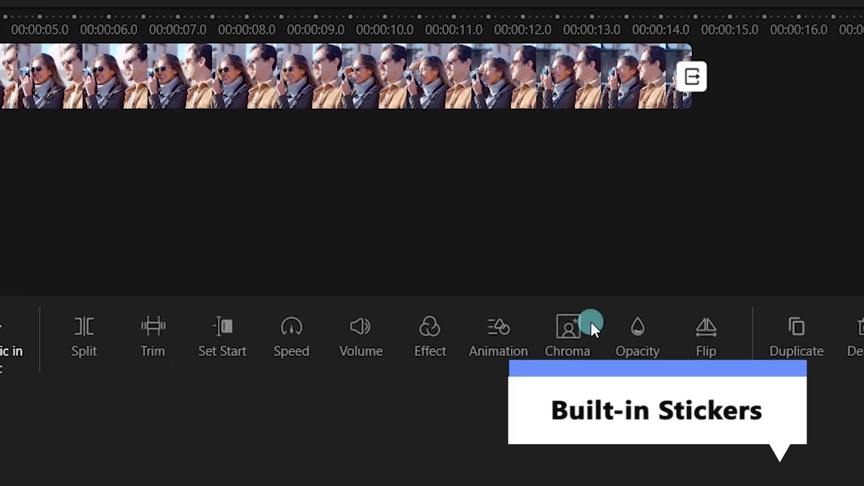
{"action": "left_click", "coordinate": [136, 312]}
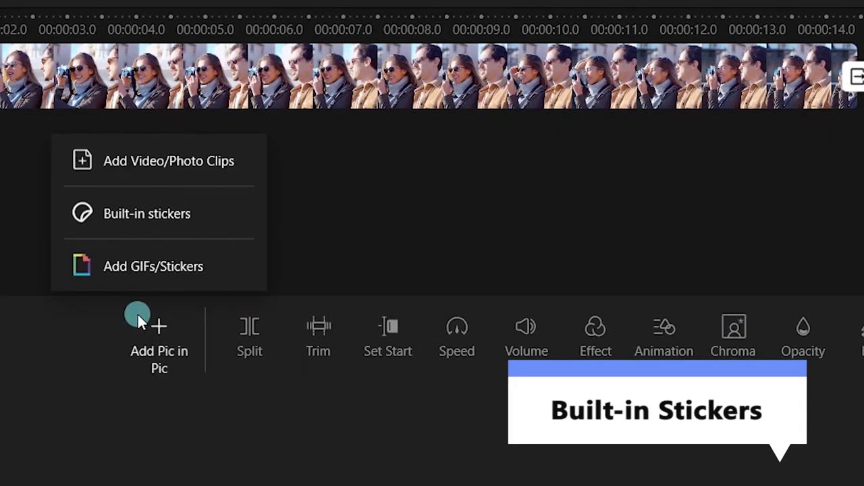
{"action": "left_click", "coordinate": [146, 210]}
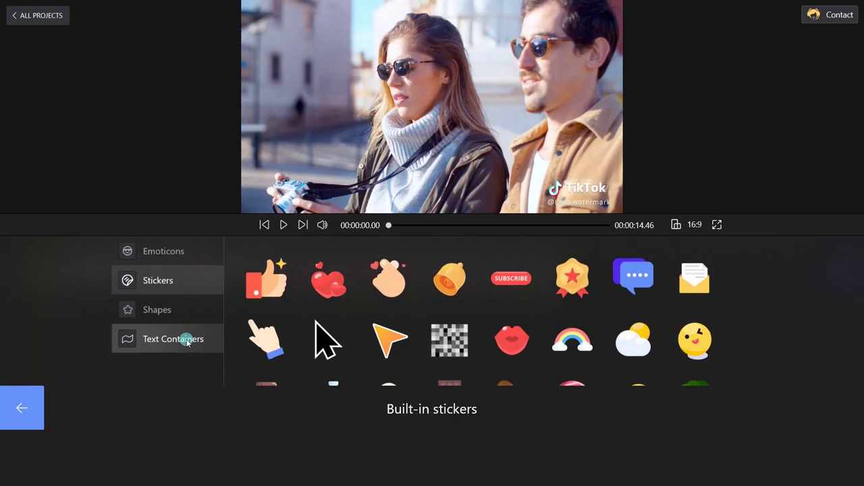
{"action": "left_click", "coordinate": [519, 288]}
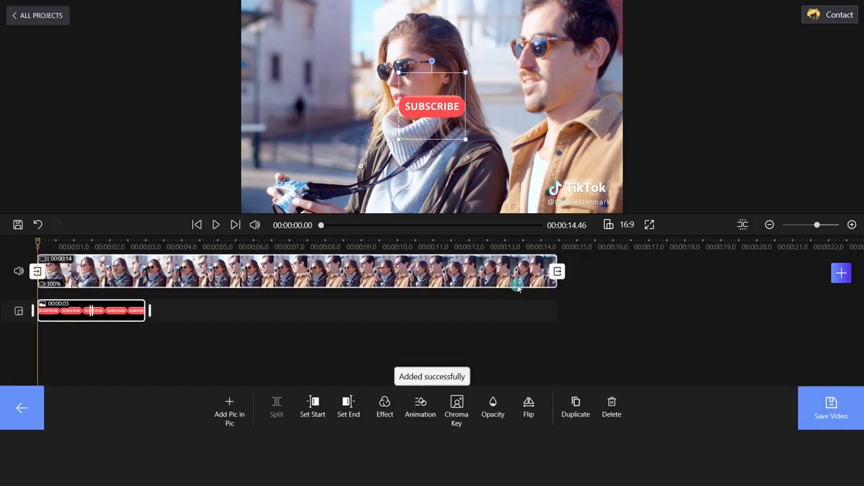
{"action": "left_click_drag", "start_coordinate": [436, 114], "coordinate": [523, 145]}
{"action": "left_click_drag", "start_coordinate": [573, 187], "coordinate": [576, 196]}
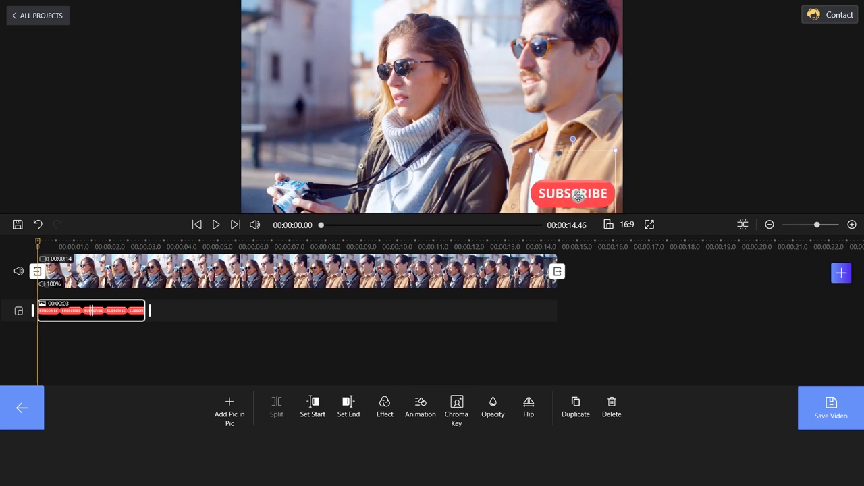
- Stretch the sticker across the whole 14-second video and preview it
{"action": "left_click_drag", "start_coordinate": [146, 307], "coordinate": [563, 318]}
{"action": "left_click", "coordinate": [61, 261]}
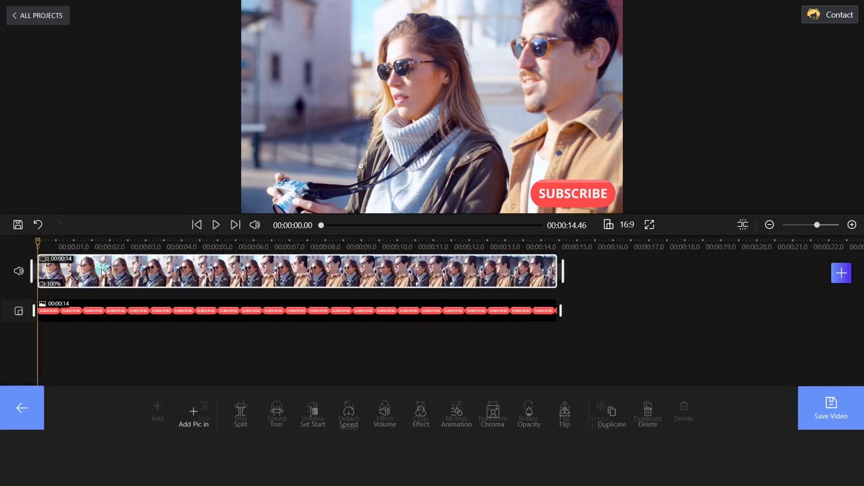
{"action": "left_click", "coordinate": [214, 225]}
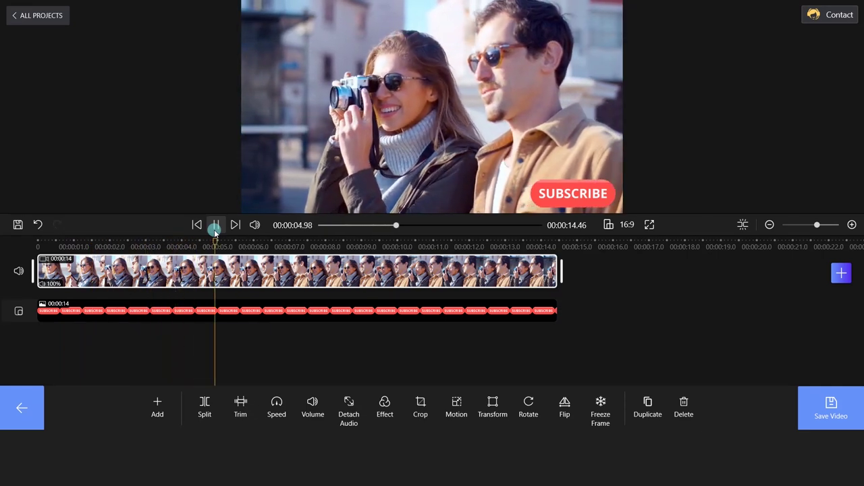
- Insert logo.png as an overlay and enlarge it over the lower-right watermark
{"action": "left_click", "coordinate": [215, 225]}
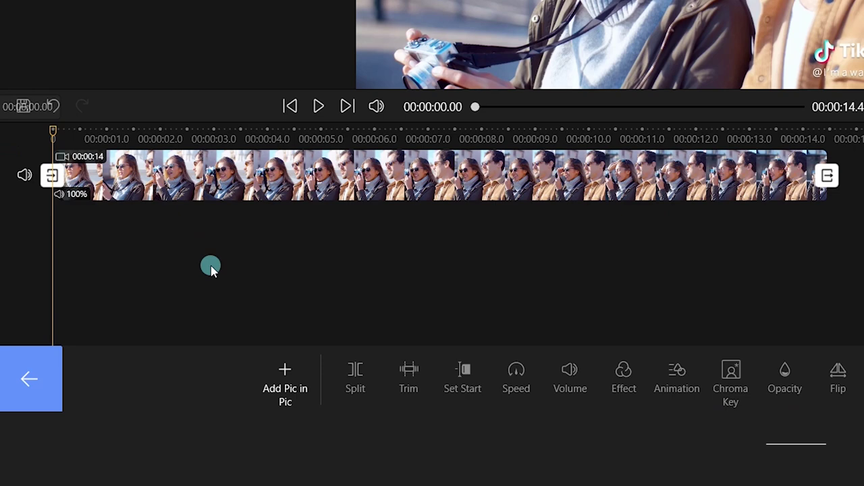
{"action": "left_click", "coordinate": [278, 378]}
{"action": "left_click", "coordinate": [303, 240]}
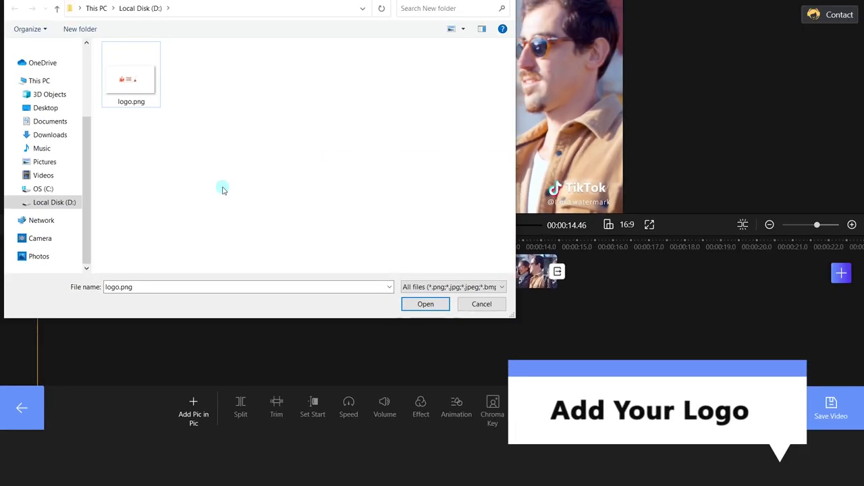
{"action": "double_click", "coordinate": [131, 74]}
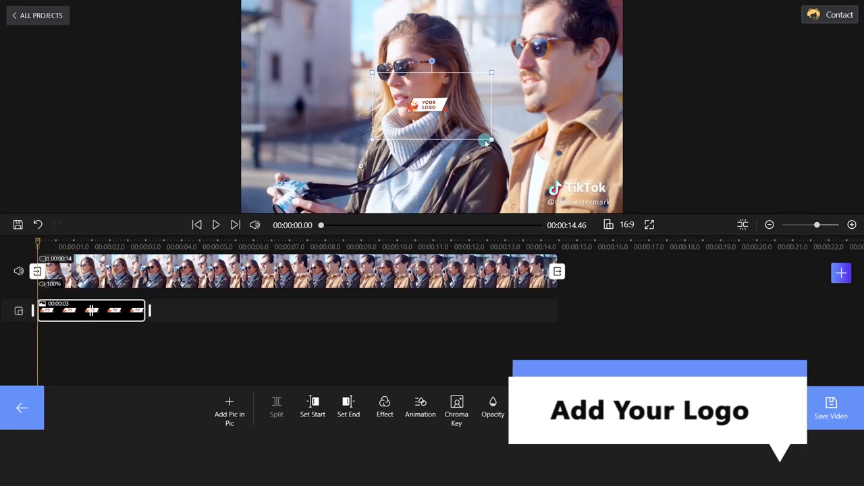
{"action": "left_click_drag", "start_coordinate": [485, 142], "coordinate": [639, 187]}
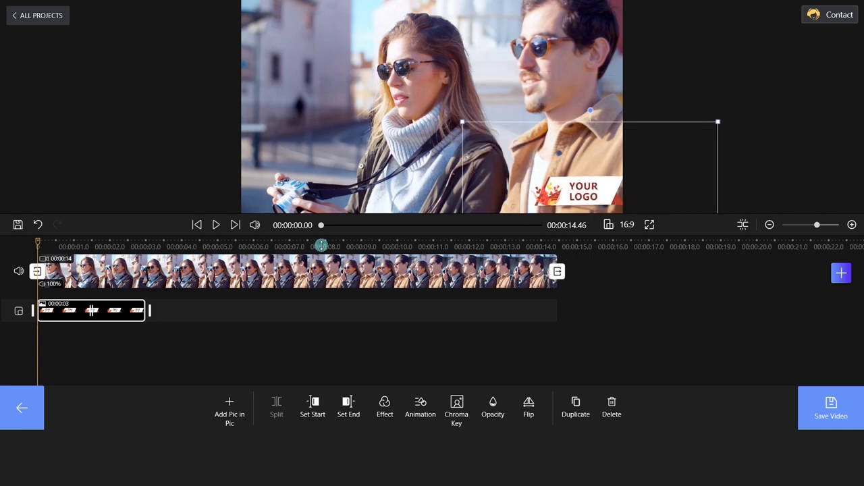
- Stretch the logo overlay to span the whole video and preview it
{"action": "left_click_drag", "start_coordinate": [150, 312], "coordinate": [563, 323]}
{"action": "left_click", "coordinate": [100, 268]}
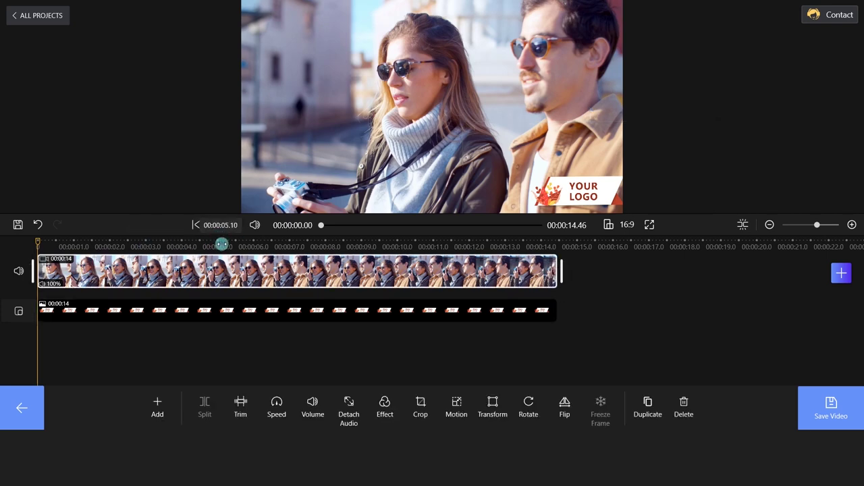
{"action": "left_click", "coordinate": [216, 224]}
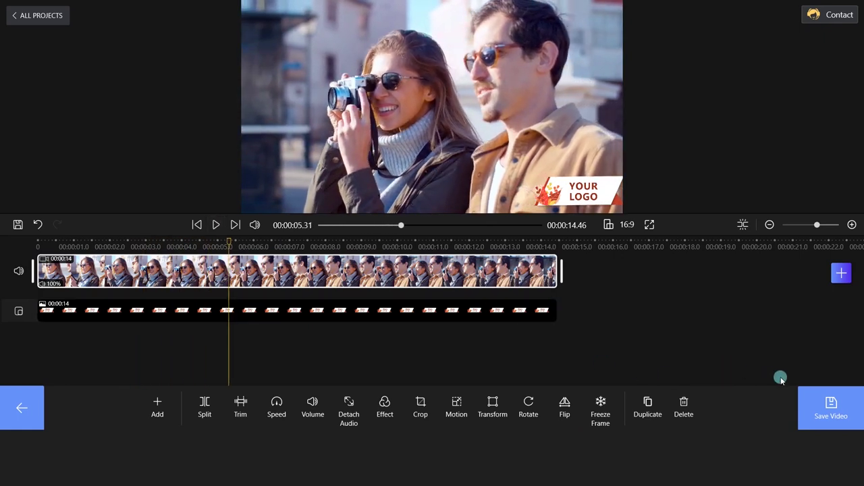
- Export the video at 1080P resolution without the FilmForth watermark
{"action": "left_click", "coordinate": [827, 408]}
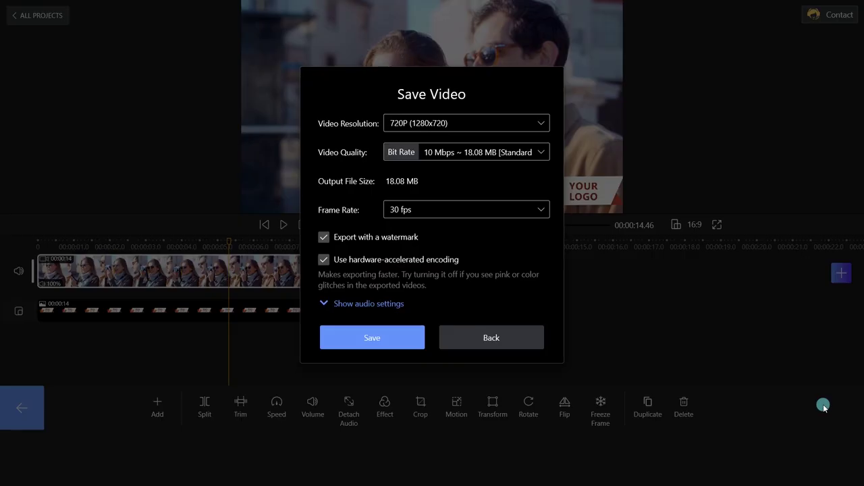
{"action": "left_click", "coordinate": [507, 129]}
{"action": "left_click", "coordinate": [496, 142]}
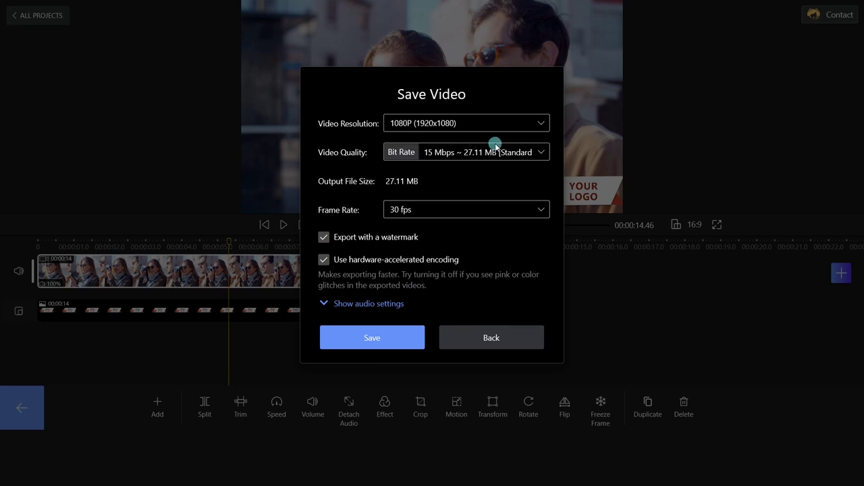
{"action": "left_click", "coordinate": [324, 236]}
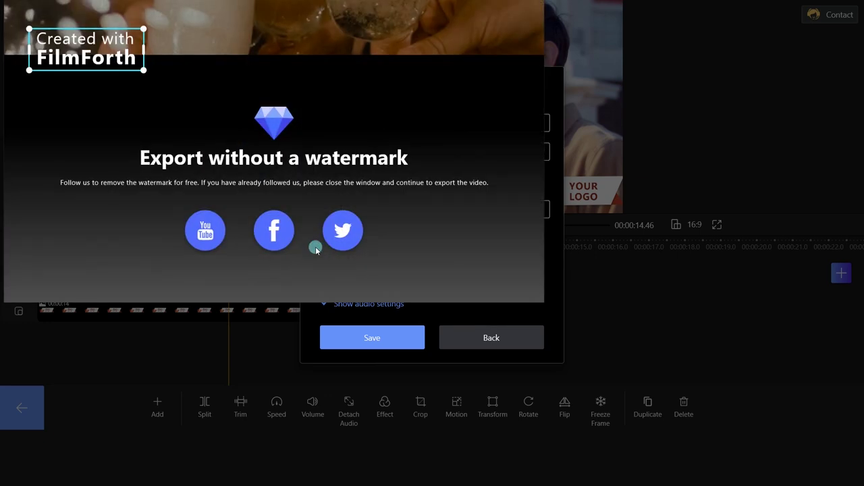
{"action": "left_click", "coordinate": [367, 339]}
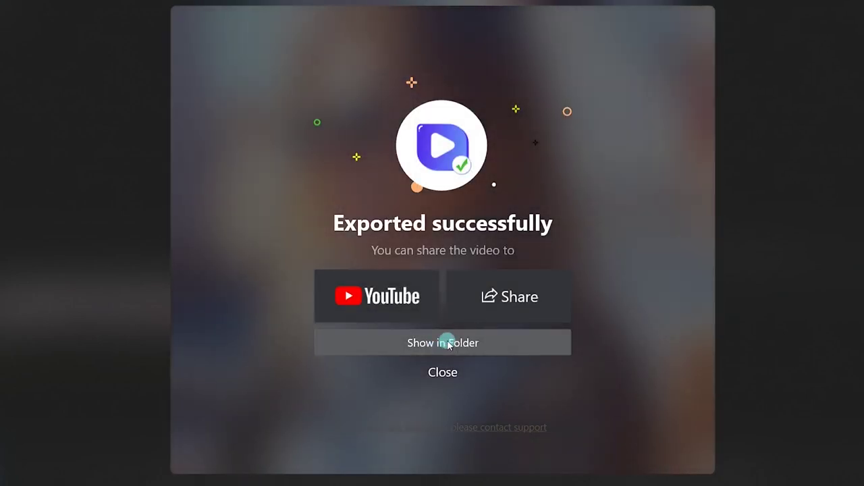
- Reveal the exported travel.mp4 in File Explorer and play it
{"action": "left_click", "coordinate": [448, 344]}
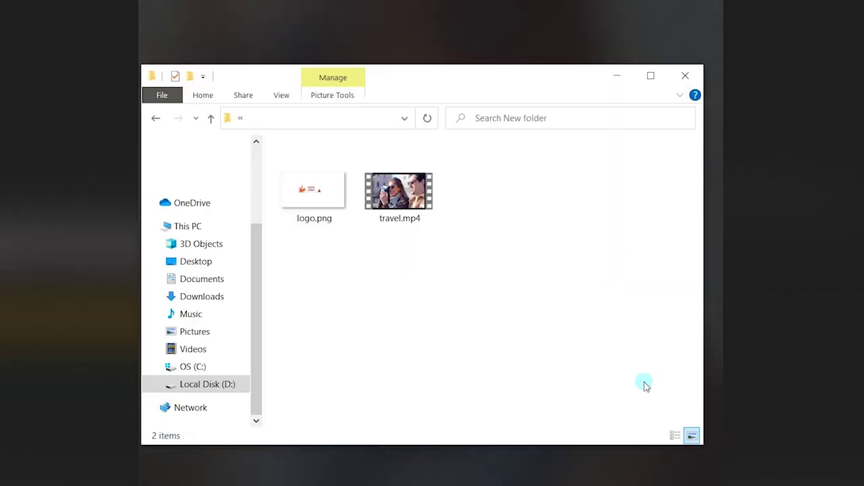
{"action": "double_click", "coordinate": [425, 196]}
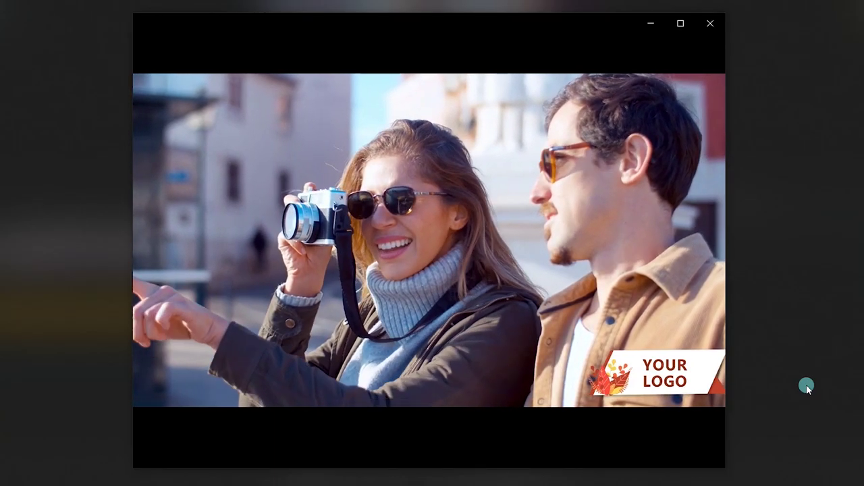